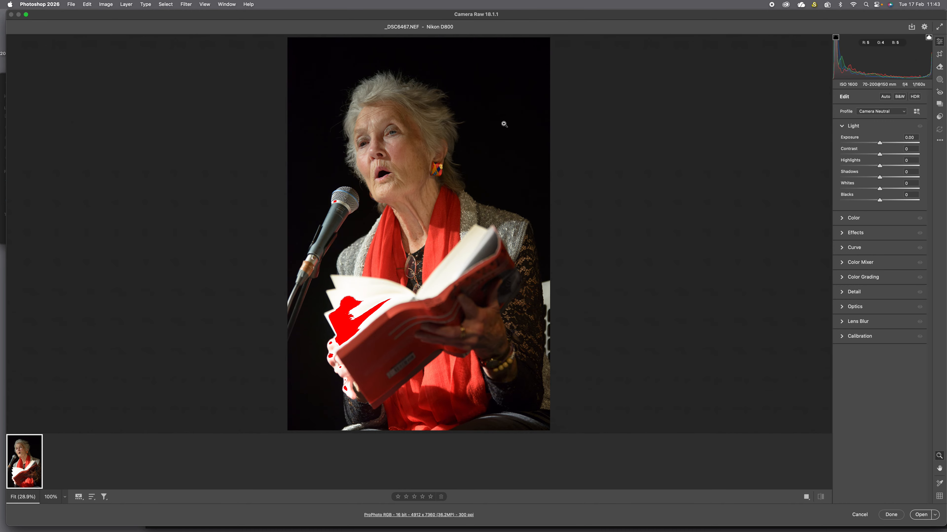
Step: Toggle the highlight clipping warning off and on to examine the overexposed areas of the photo
click(928, 38)
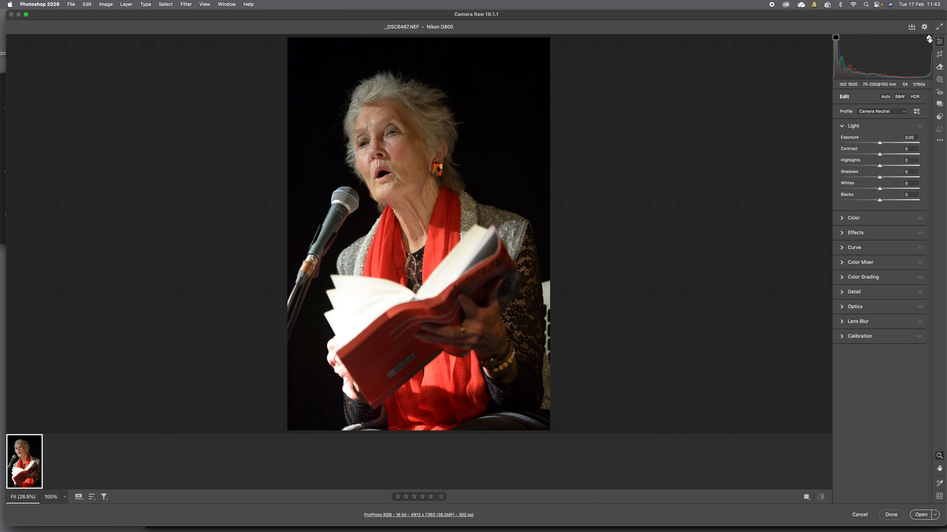
click(928, 38)
click(929, 38)
click(928, 38)
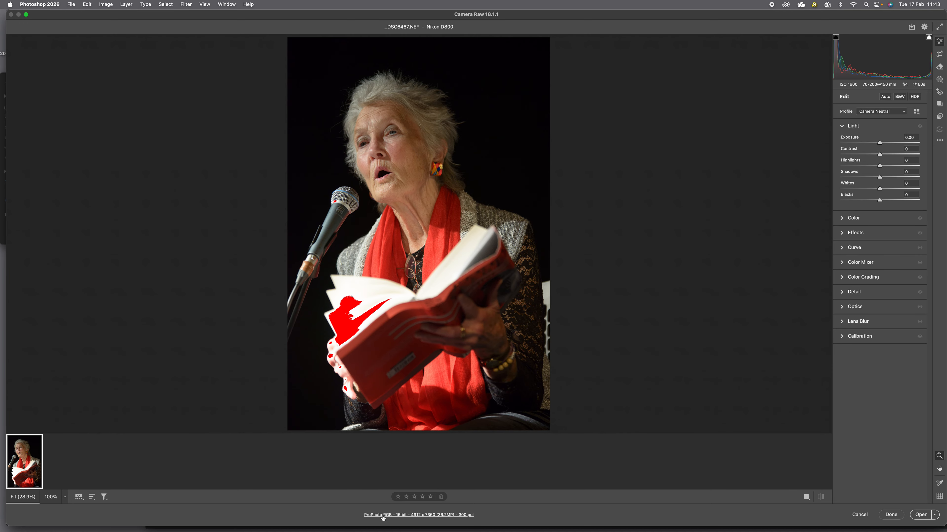
Step: Review the workflow preferences, checking the colour space and bit depth options, and keep ProPhoto RGB at 16 Bits/Channel
click(470, 516)
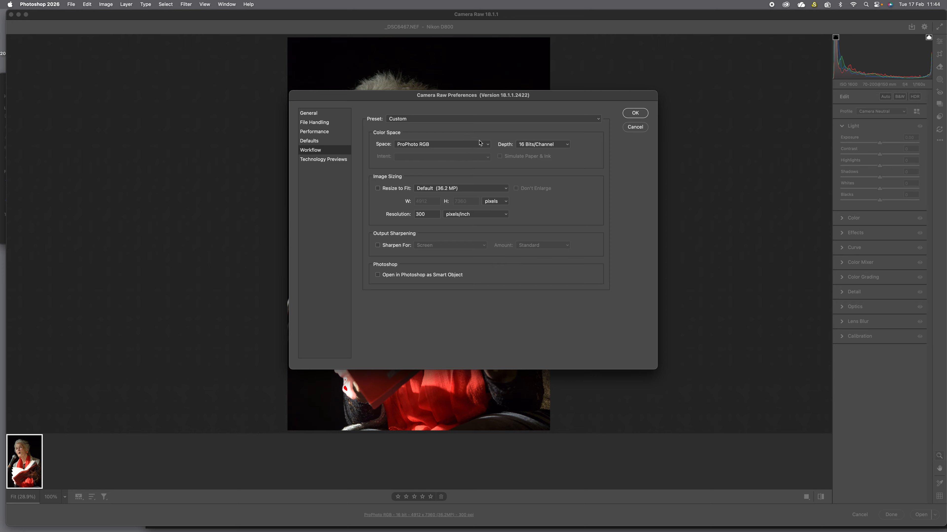
click(568, 149)
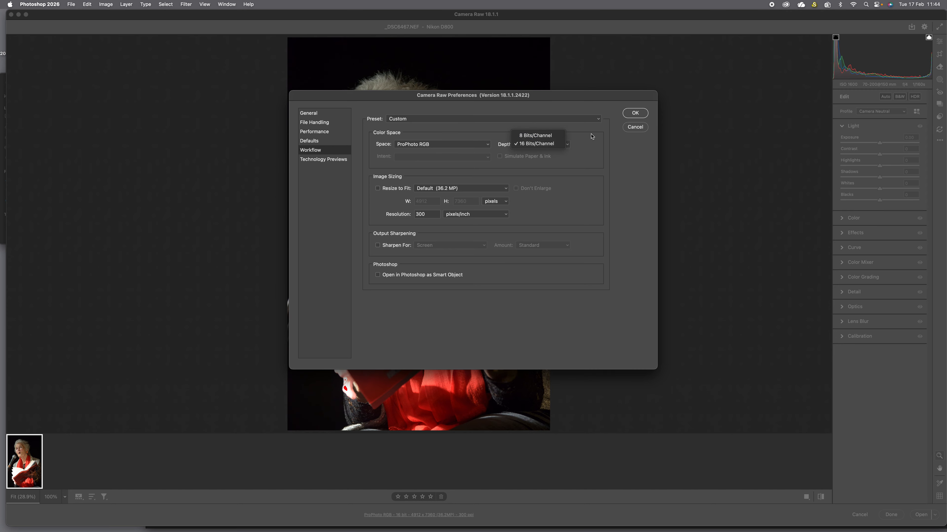
click(590, 143)
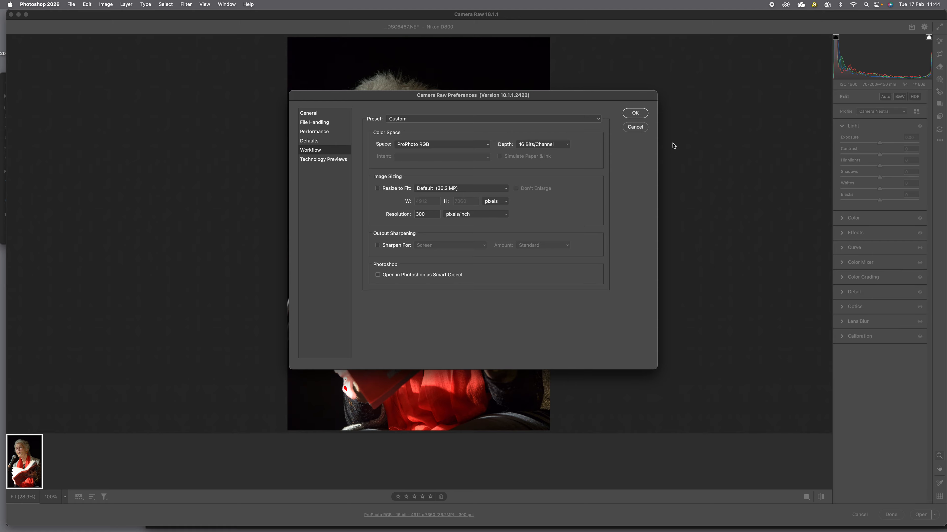
click(635, 113)
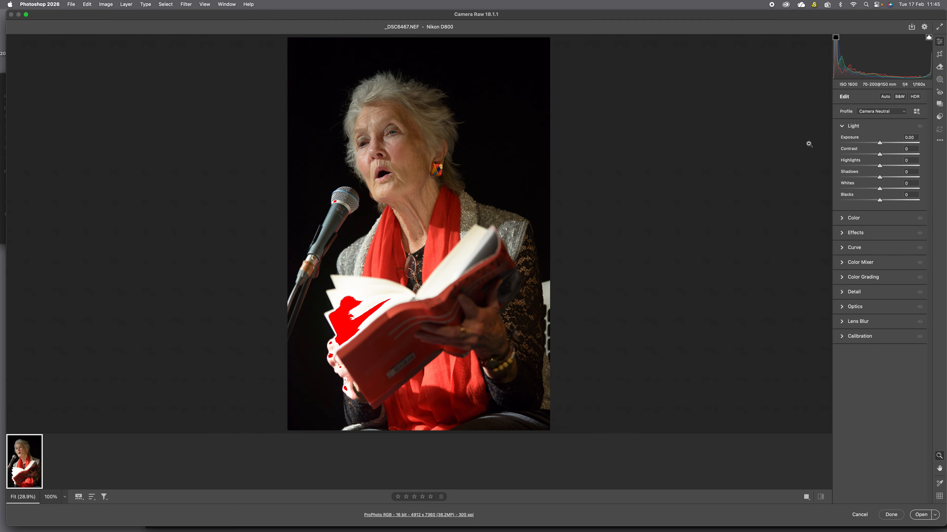
Step: Apply the automatic tone adjustments to the photo and reduce the exposure to +0.25
click(885, 97)
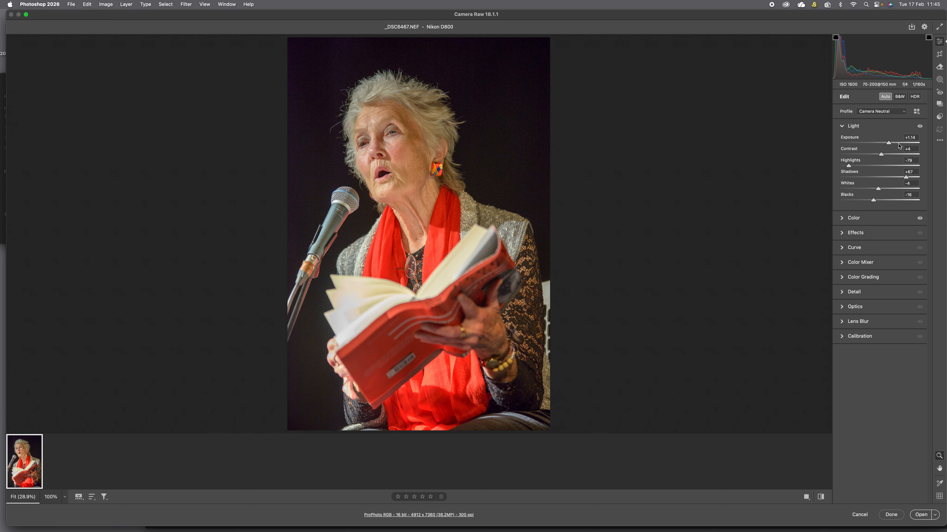
click(889, 144)
drag(889, 144, 880, 147)
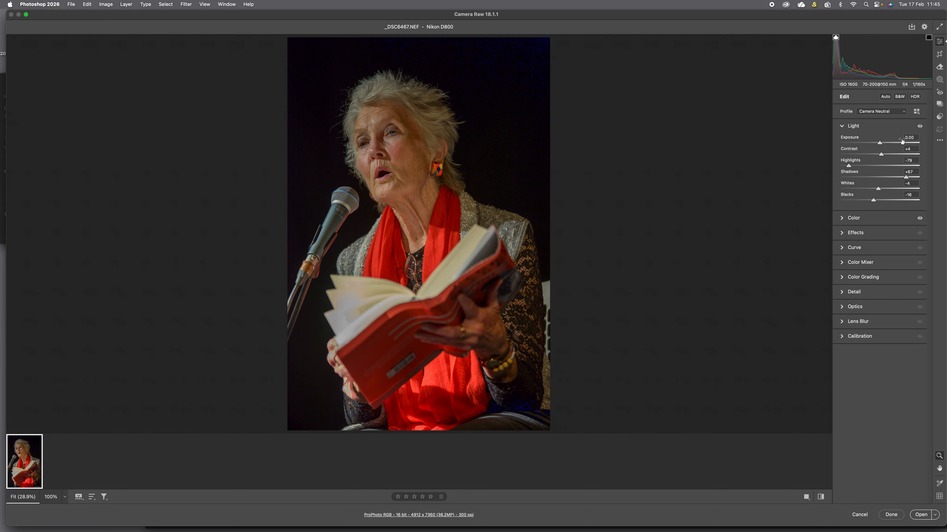
click(880, 145)
drag(879, 144, 881, 145)
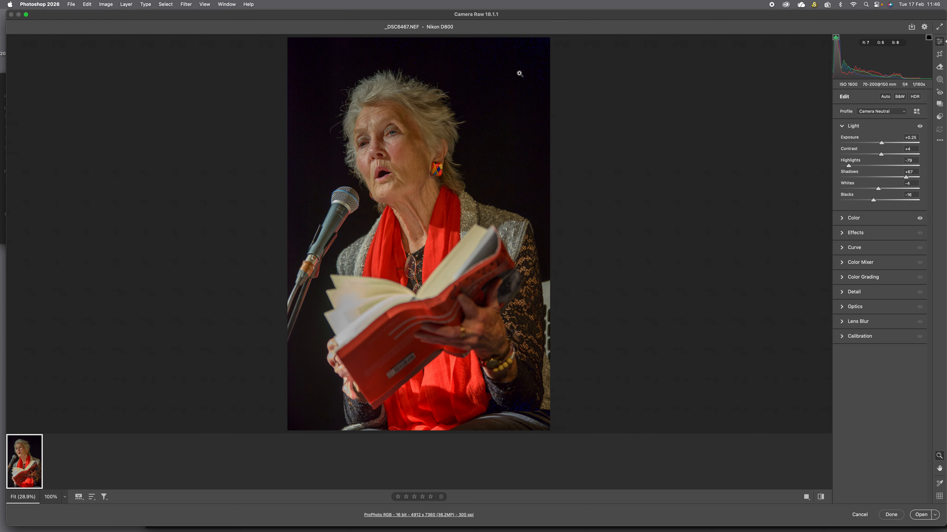
Step: Raise the blacks to recover shadow detail in the dark background and fine-tune the exposure
click(873, 201)
drag(873, 201, 880, 201)
click(882, 145)
drag(881, 144, 881, 144)
Step: Enable the lens profile corrections for the Sigma APO 70-200mm lens, comparing the photo with and without them
click(844, 311)
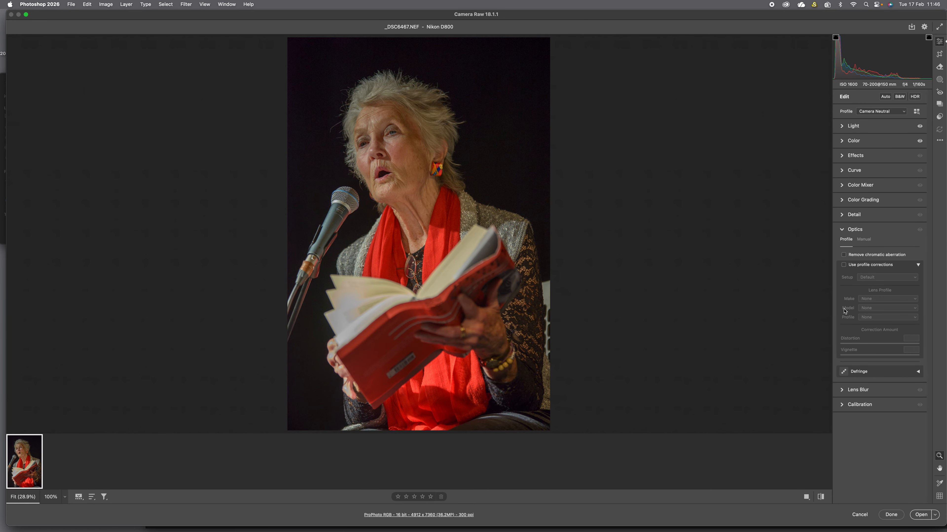
click(844, 265)
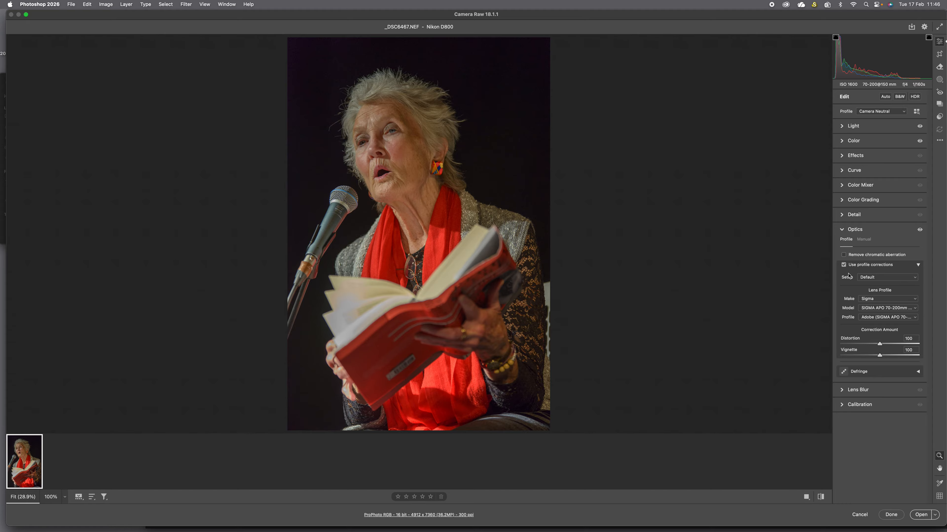
click(844, 265)
click(844, 265)
click(843, 266)
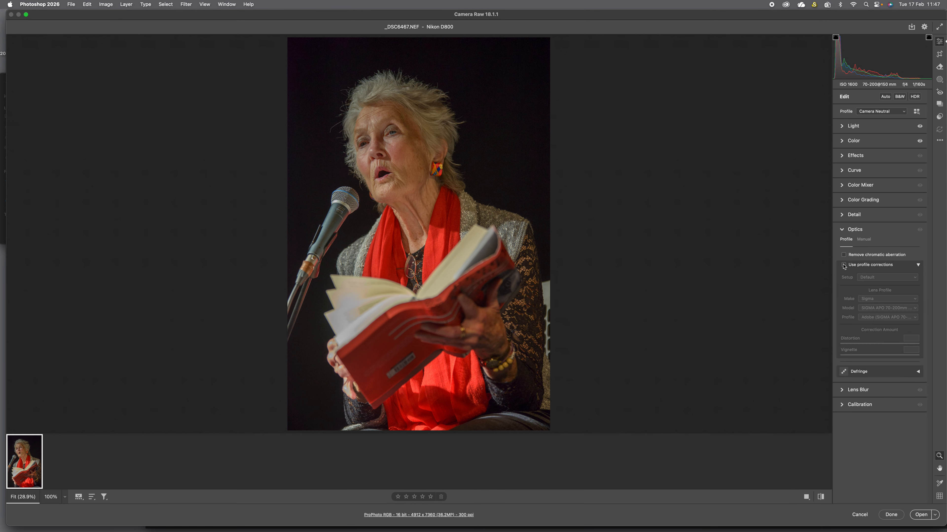
click(844, 265)
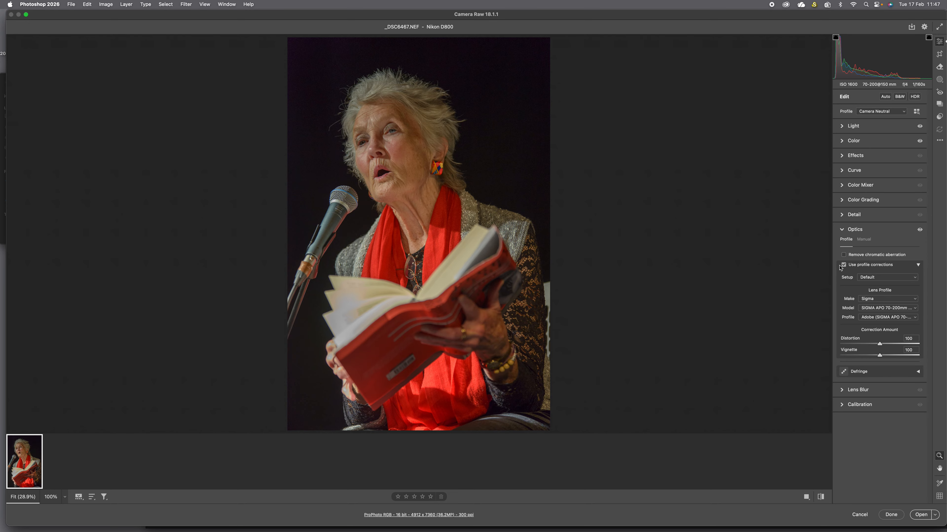
Step: Check the sharpening and noise reduction settings, open the adjusted raw photo in Photoshop and enlarge its window to fill the screen
click(842, 215)
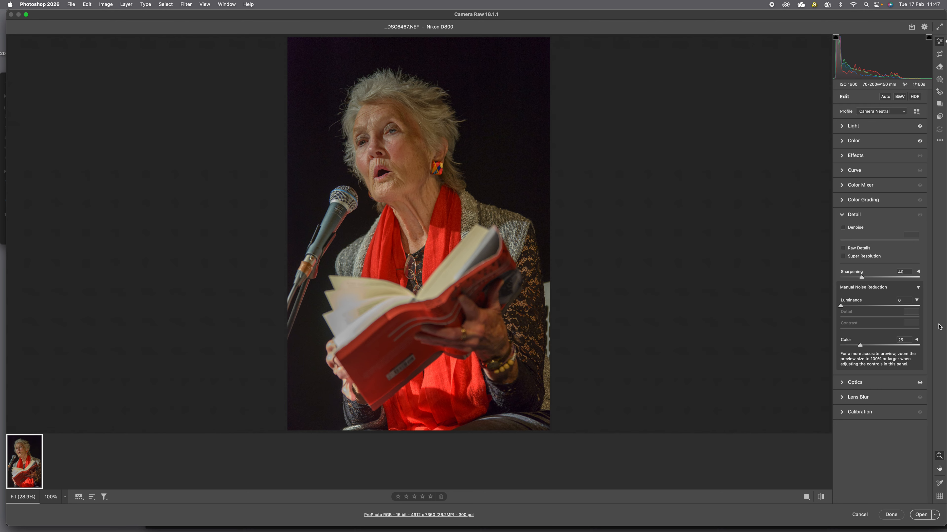
click(921, 515)
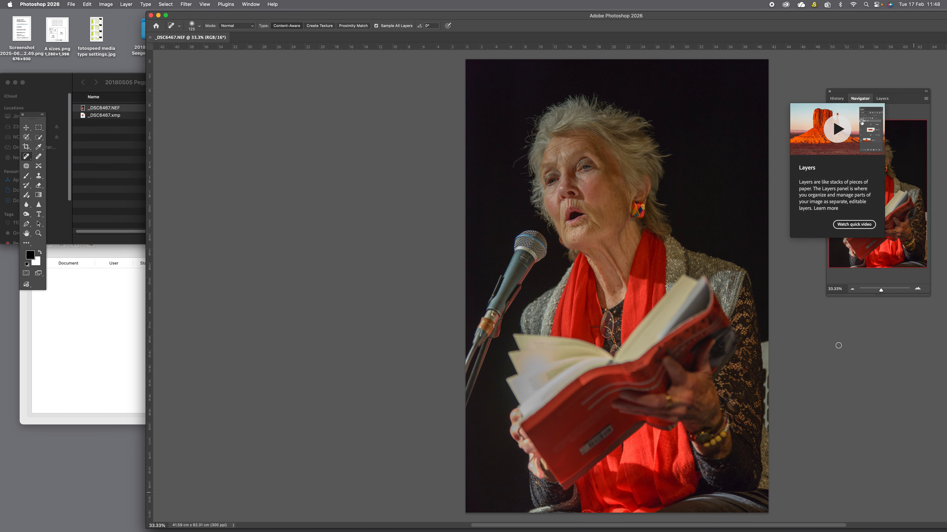
double_click(665, 16)
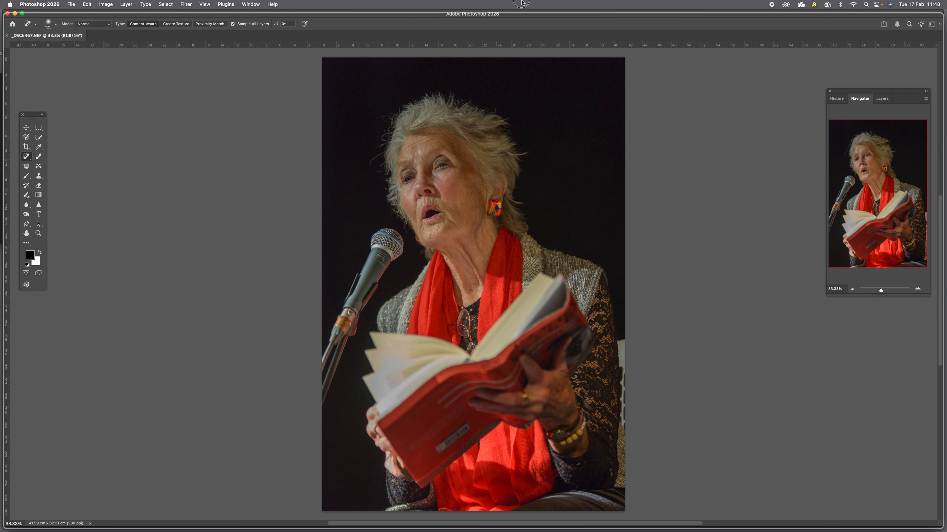
Step: Check the image size with its dimensions shown in centimetres, keeping the original size and the 300 pixels/inch resolution
key(super+alt+i)
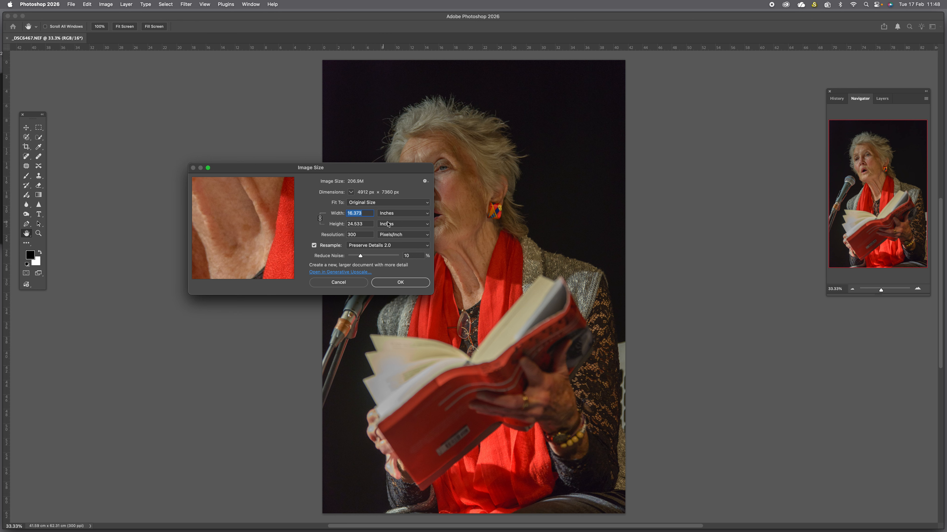
click(408, 216)
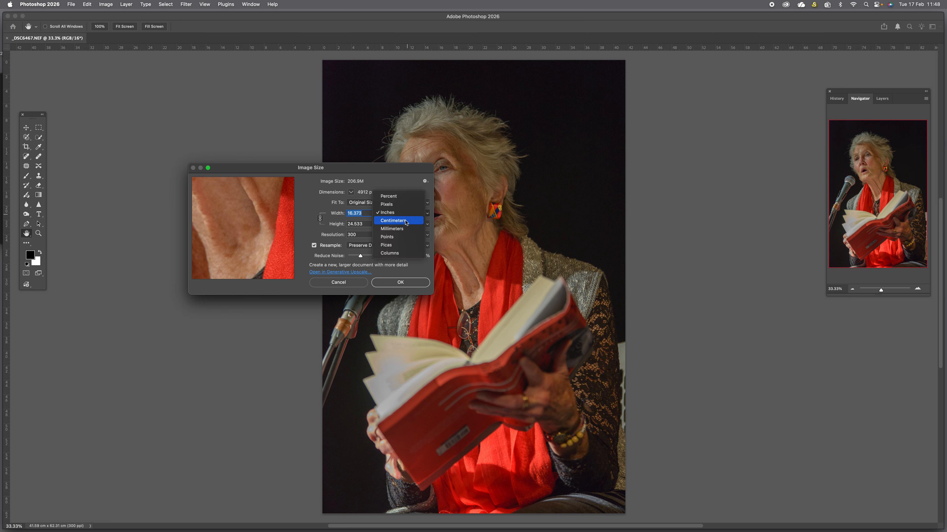
click(408, 220)
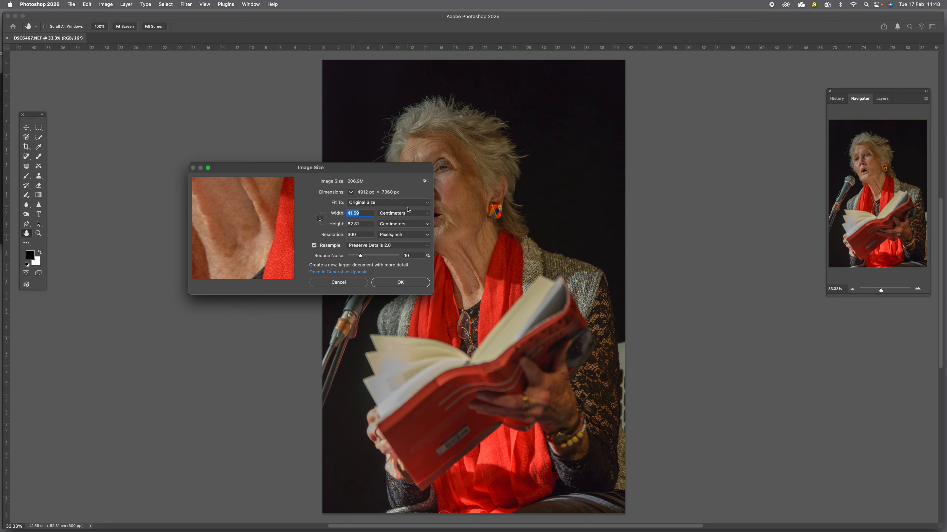
click(408, 286)
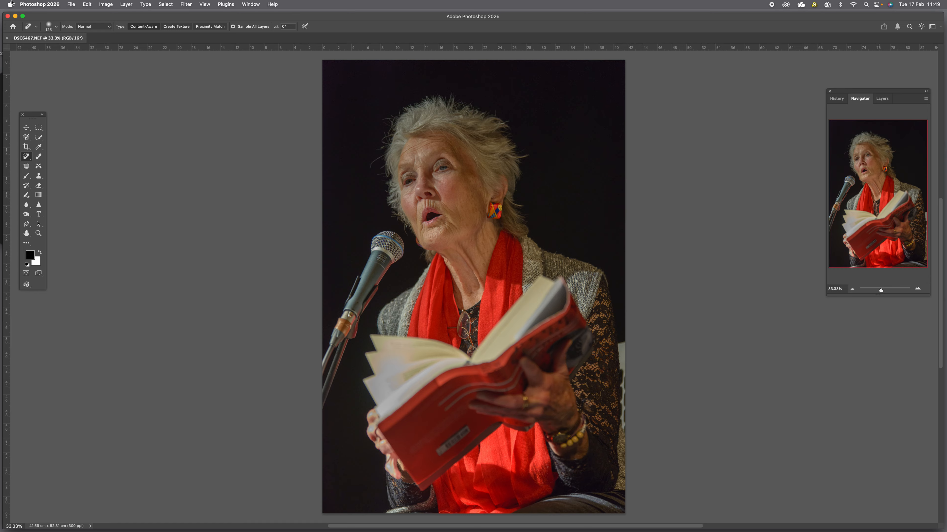
Step: Save the image in Photoshop format as _DSC6467.psd with the ProPhoto RGB colour profile embedded
click(68, 4)
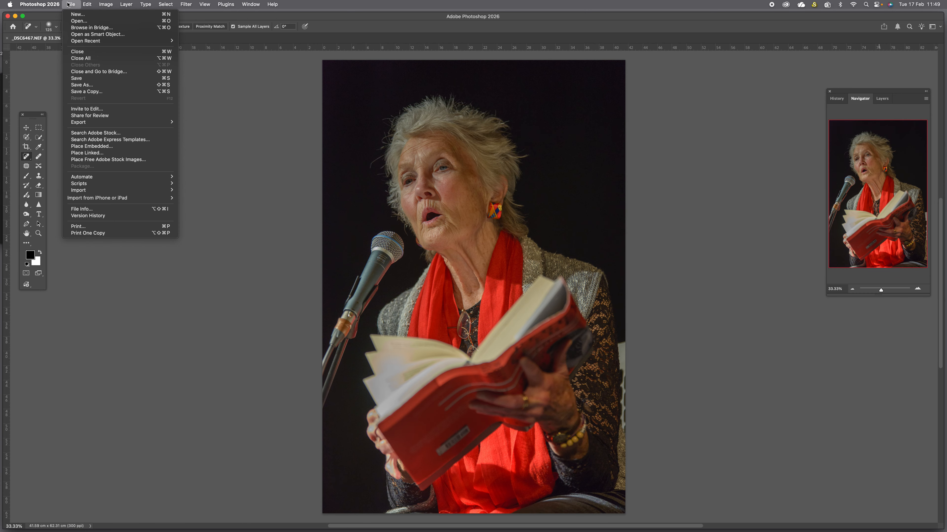
click(78, 80)
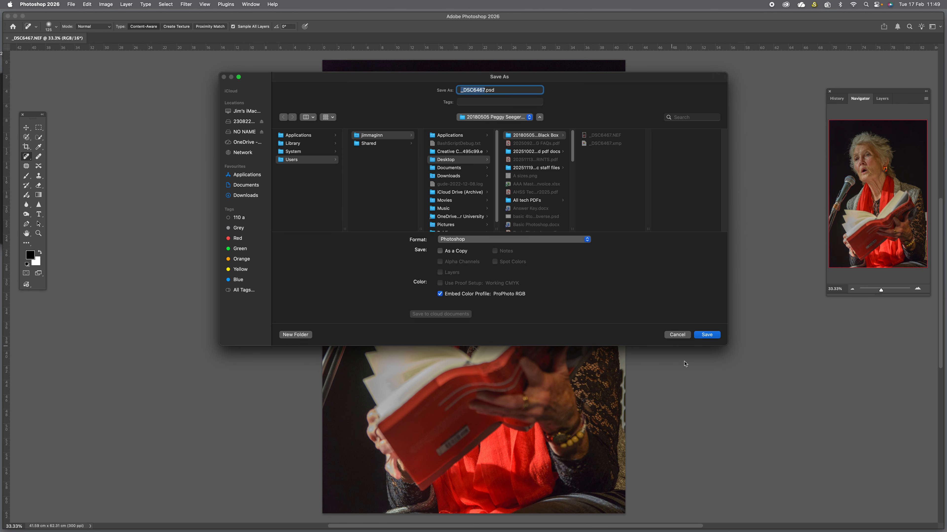
click(707, 335)
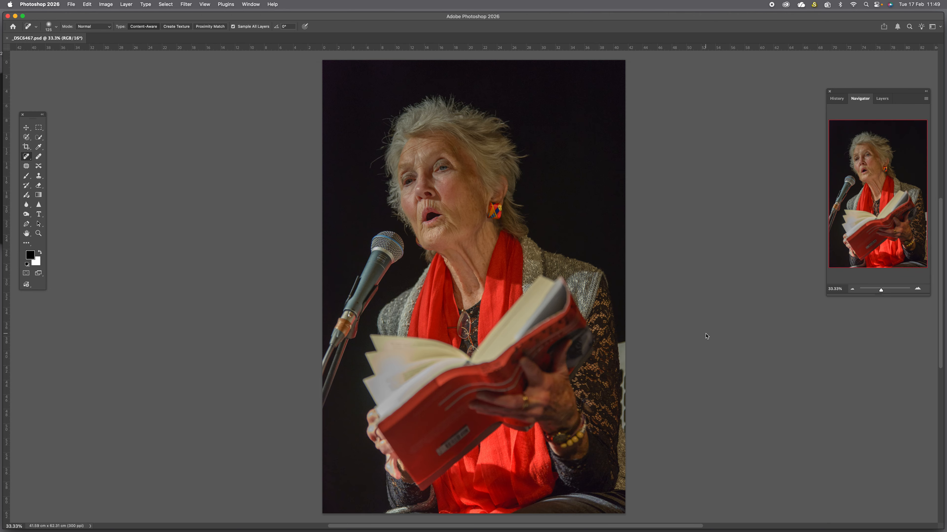